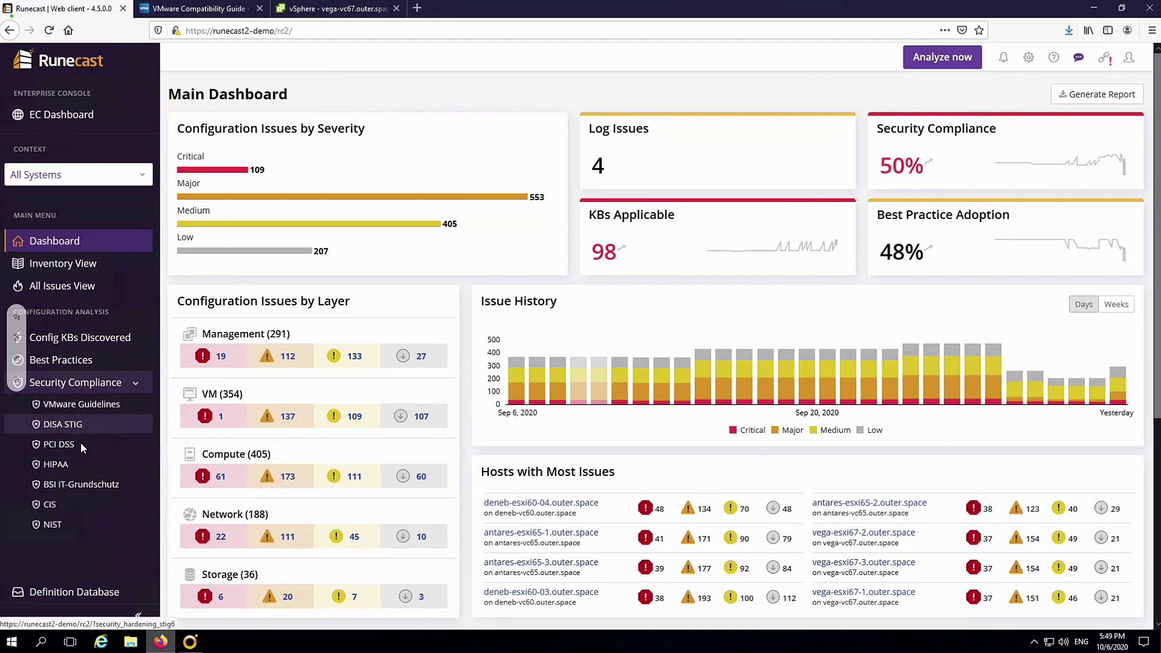
# - Open the PCI DSS security compliance list and look through its checks
pyautogui.click(79, 465)
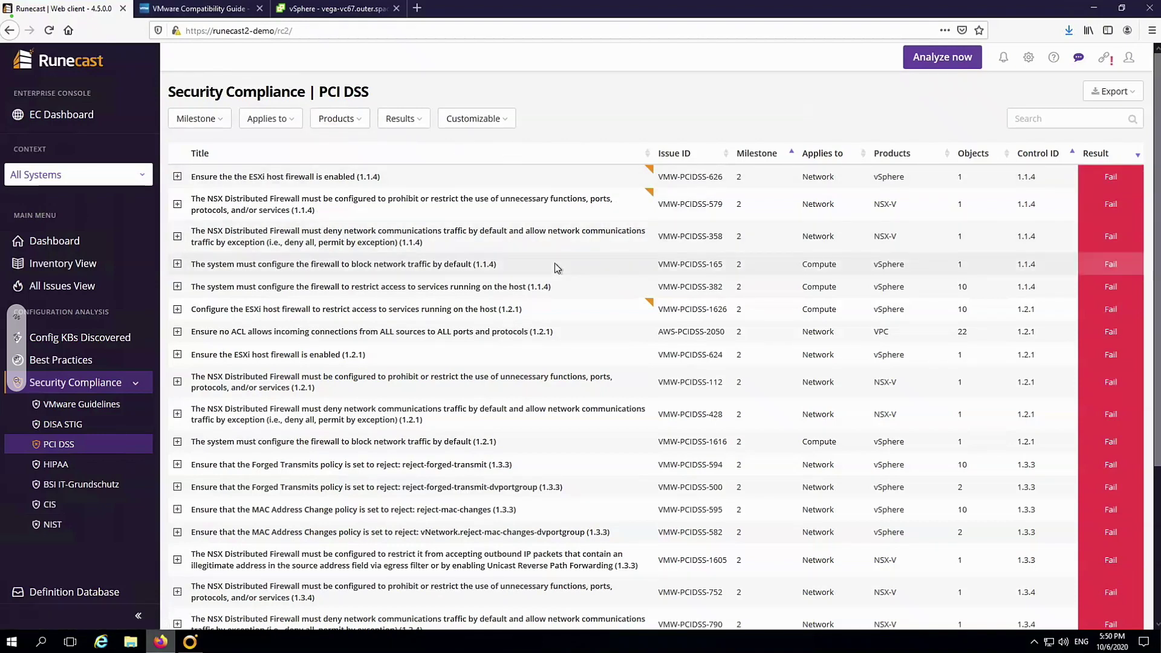
pyautogui.scroll(-3, 555, 266)
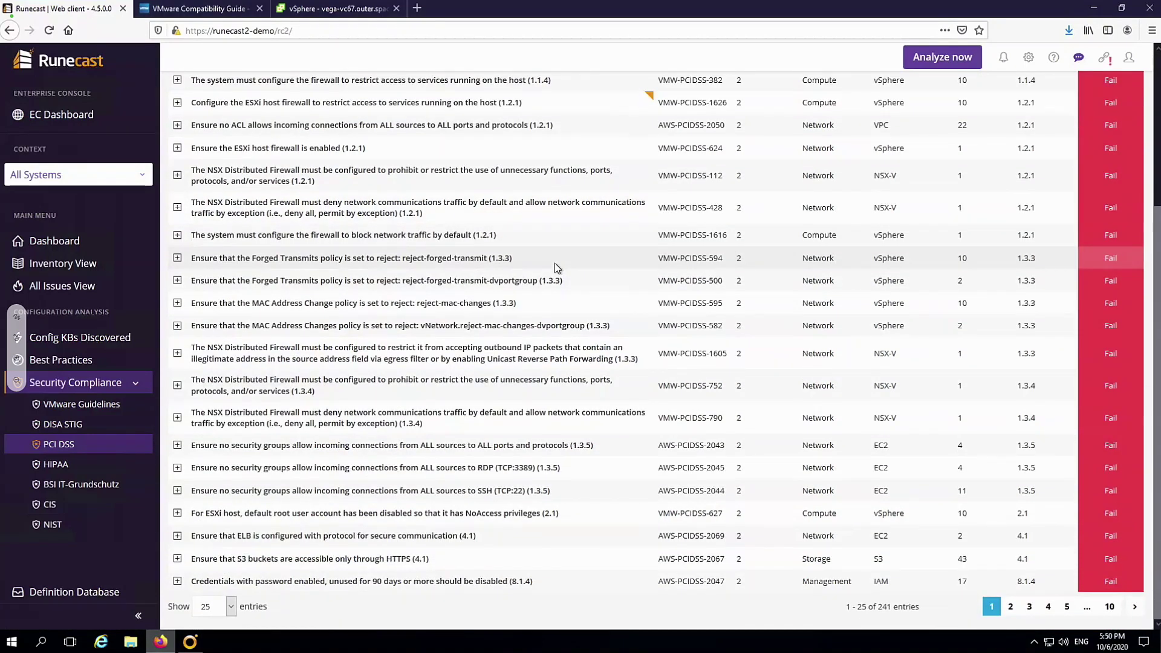
pyautogui.scroll(3, 476, 82)
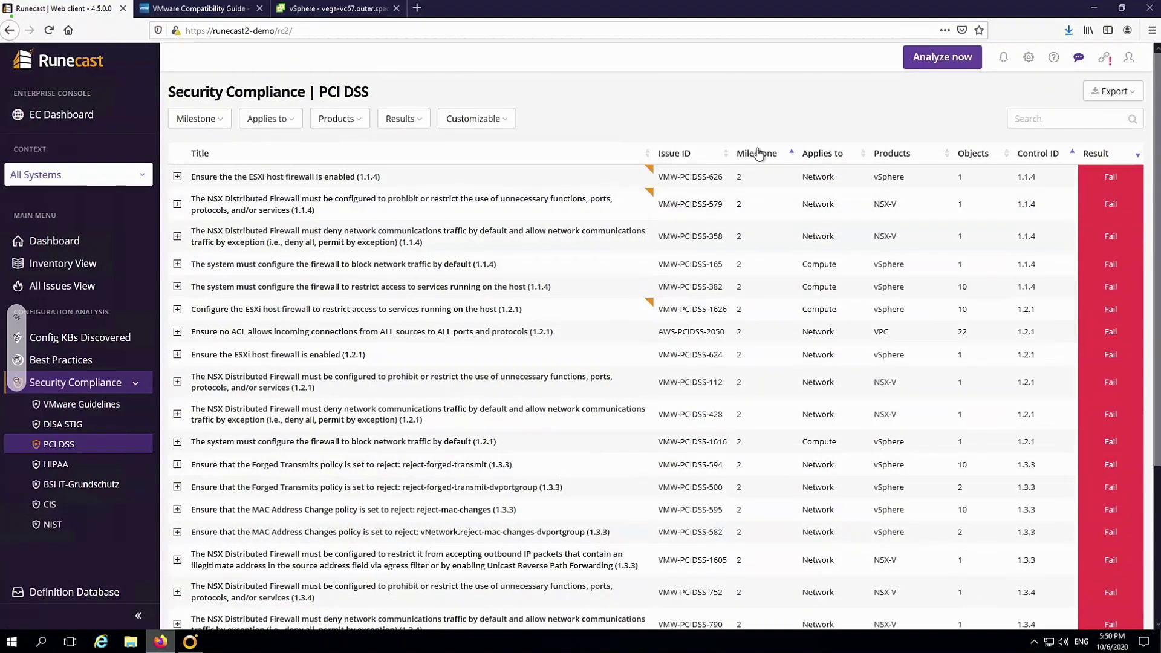
# - Filter the PCI DSS list to checks with the Fail result and look through the filtered entries
pyautogui.click(342, 120)
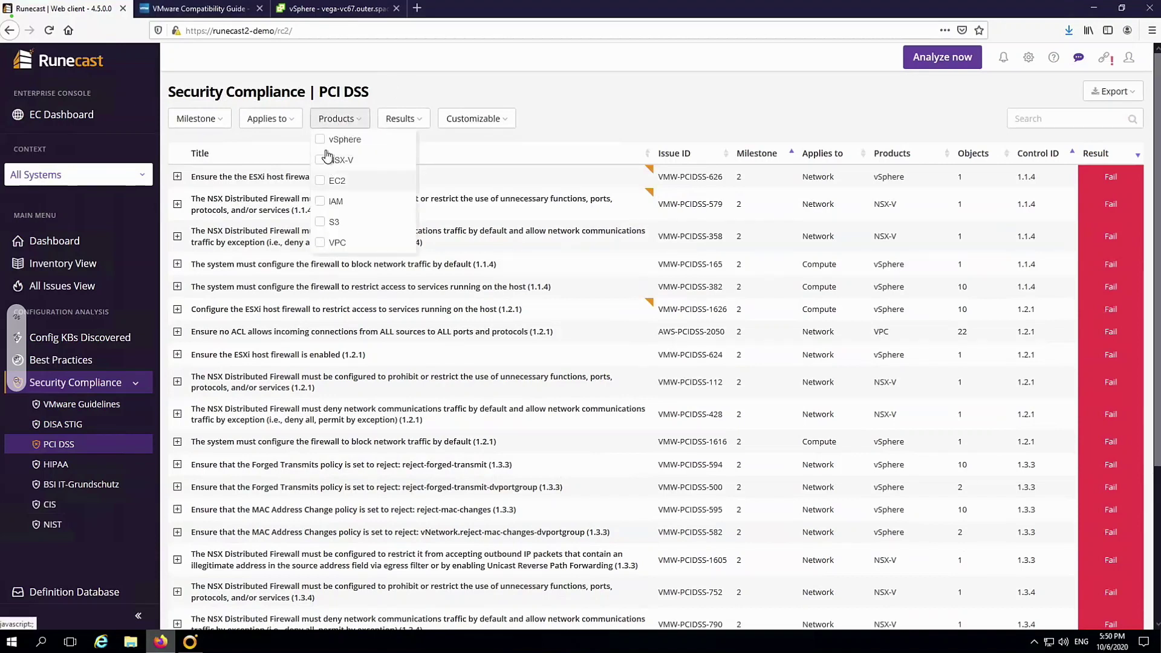
pyautogui.click(398, 121)
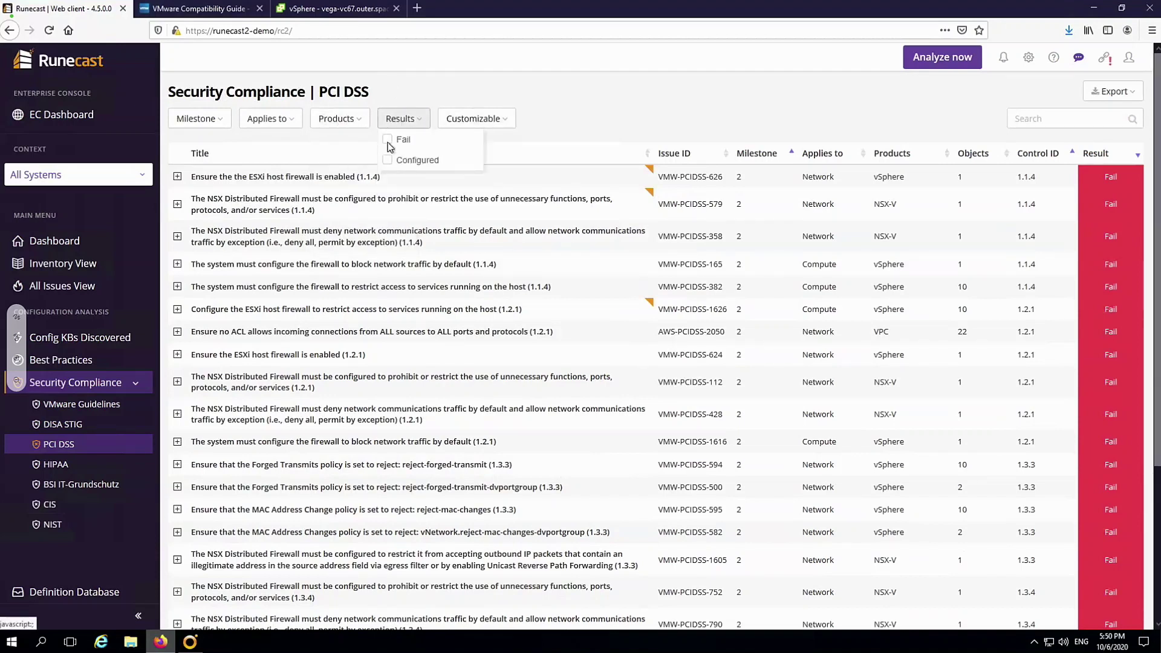
pyautogui.click(388, 140)
pyautogui.click(573, 157)
pyautogui.scroll(-4, 543, 274)
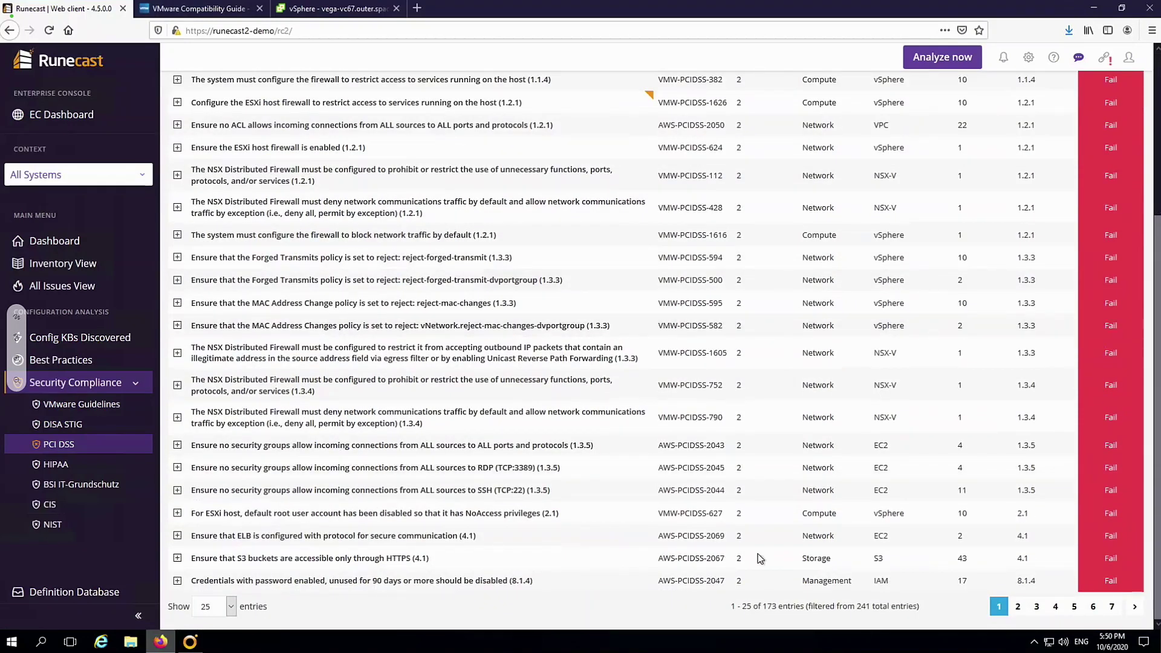
pyautogui.scroll(1, 725, 408)
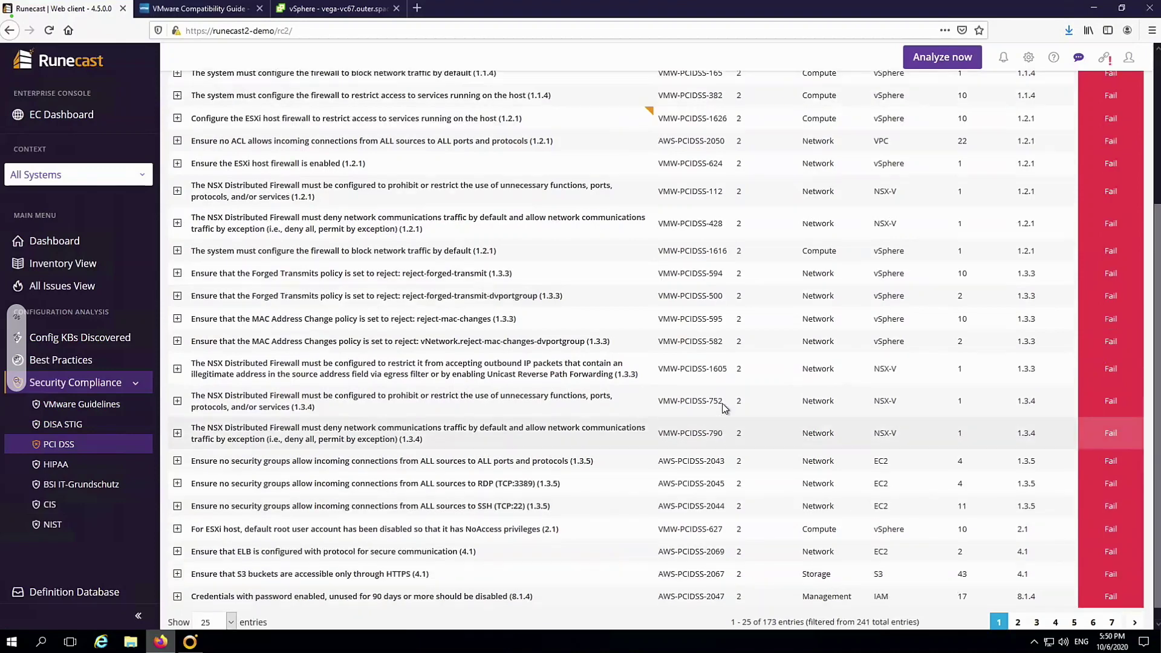
pyautogui.scroll(4, 725, 408)
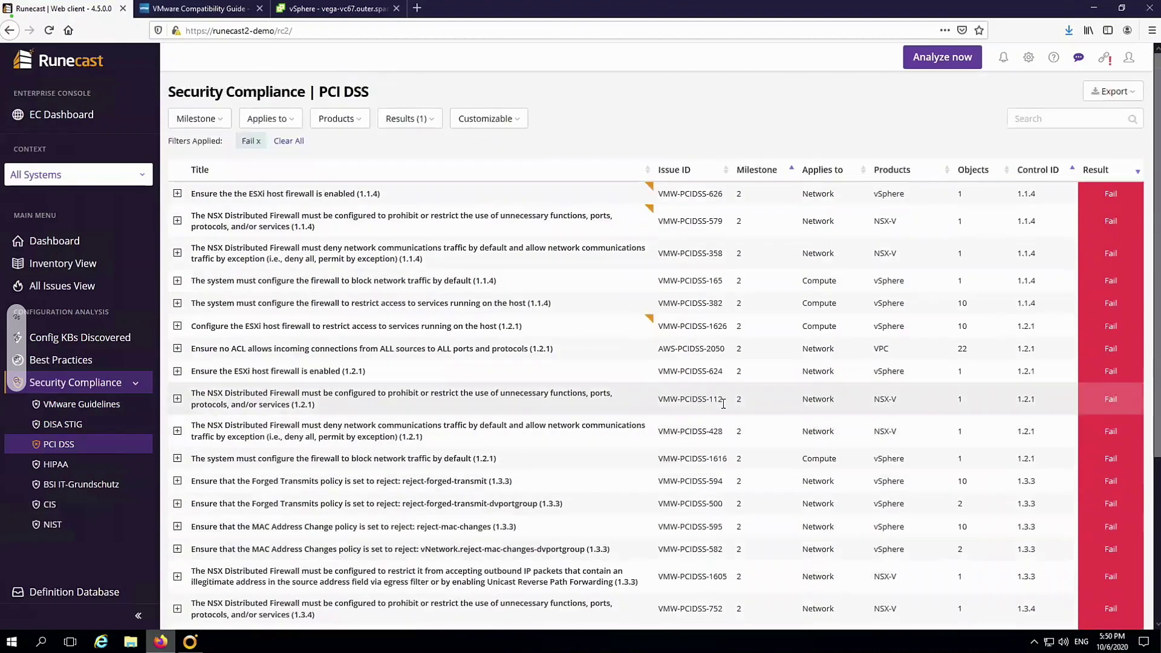
# - Expand the ESXi host firewall check (1.1.4) from issue VMW-PCIDSS-626 and show its PCI DSS Detail
pyautogui.click(177, 194)
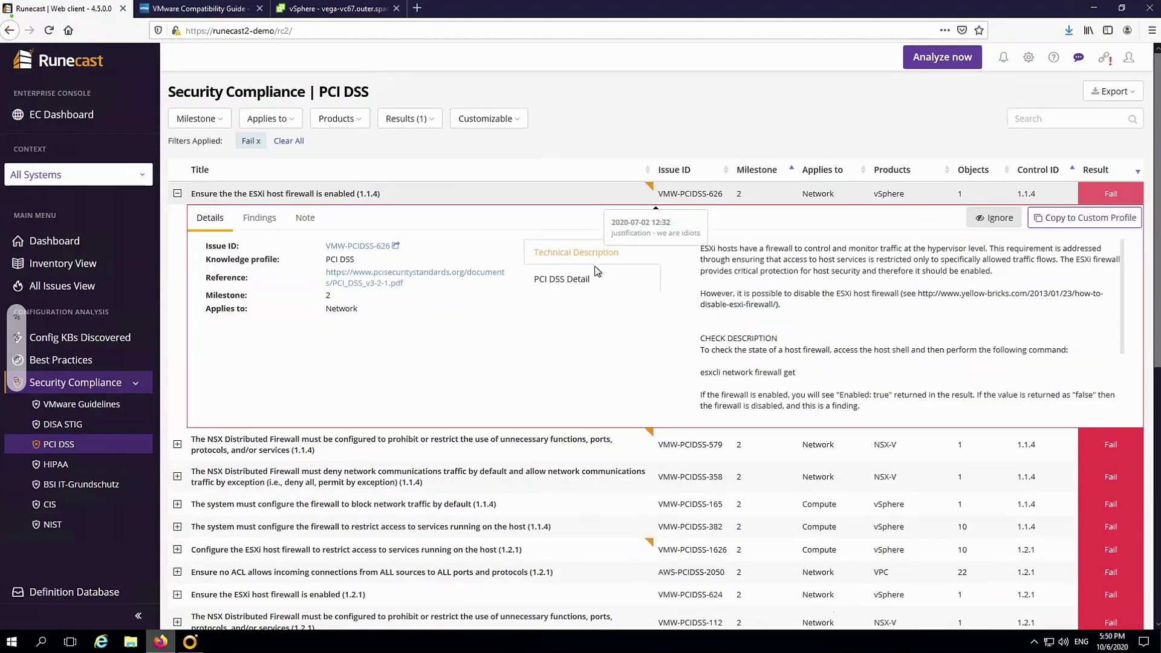
pyautogui.click(562, 279)
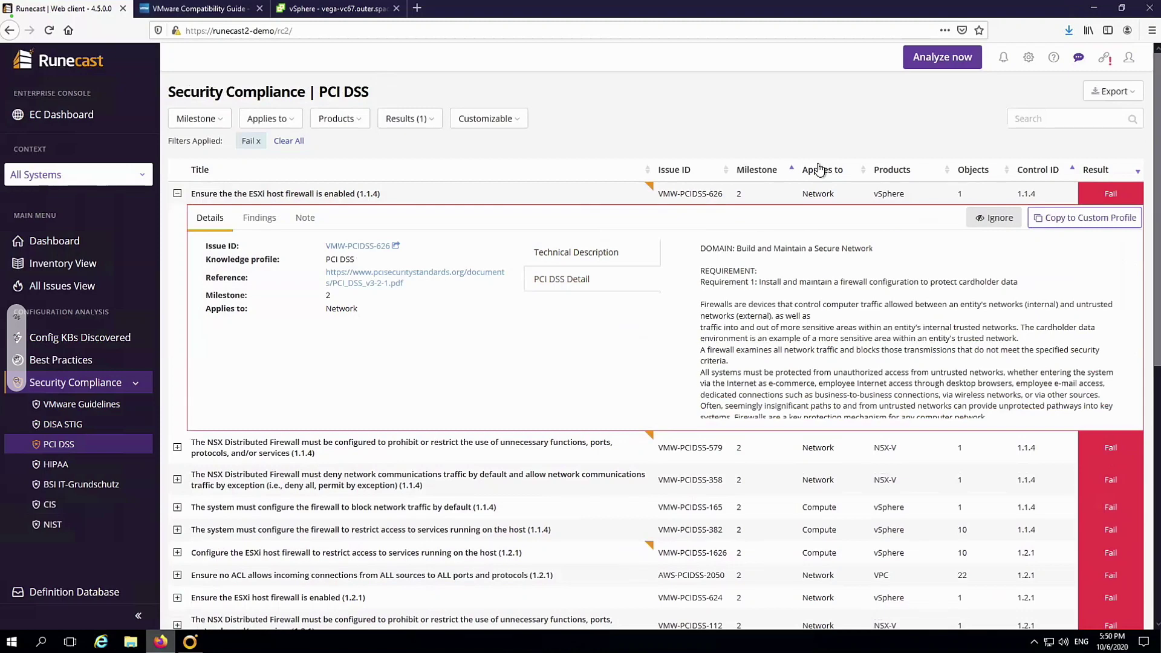
pyautogui.moveTo(775, 208)
pyautogui.moveTo(739, 196)
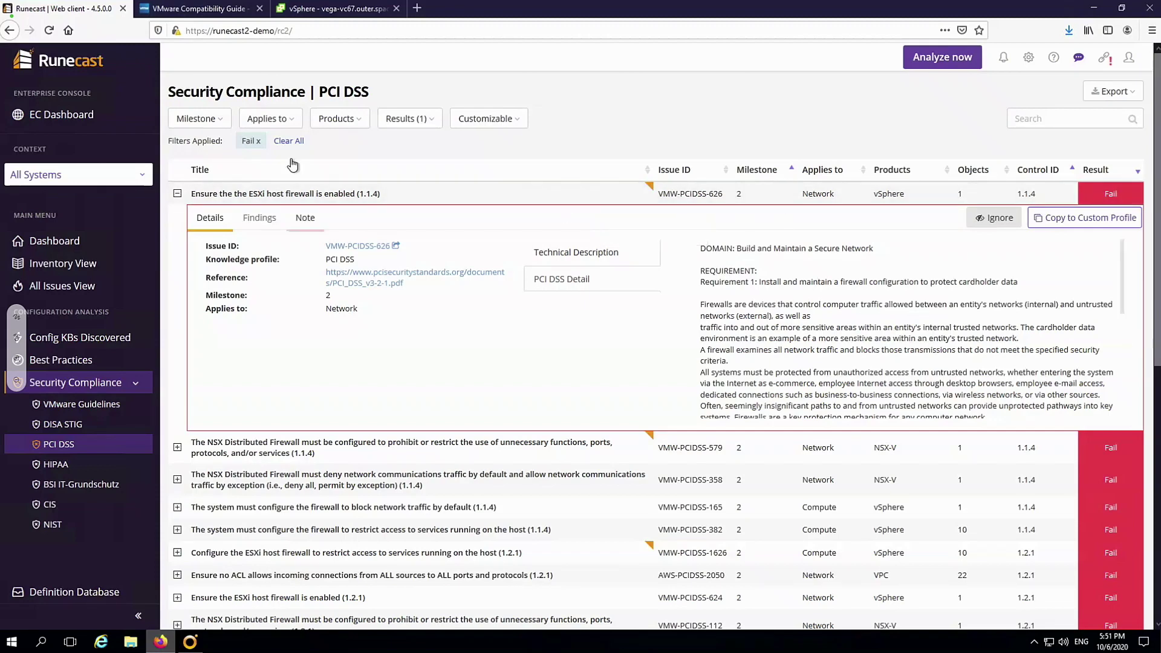
# - Add a Milestone 2 filter to the failed PCI DSS checks
pyautogui.click(199, 118)
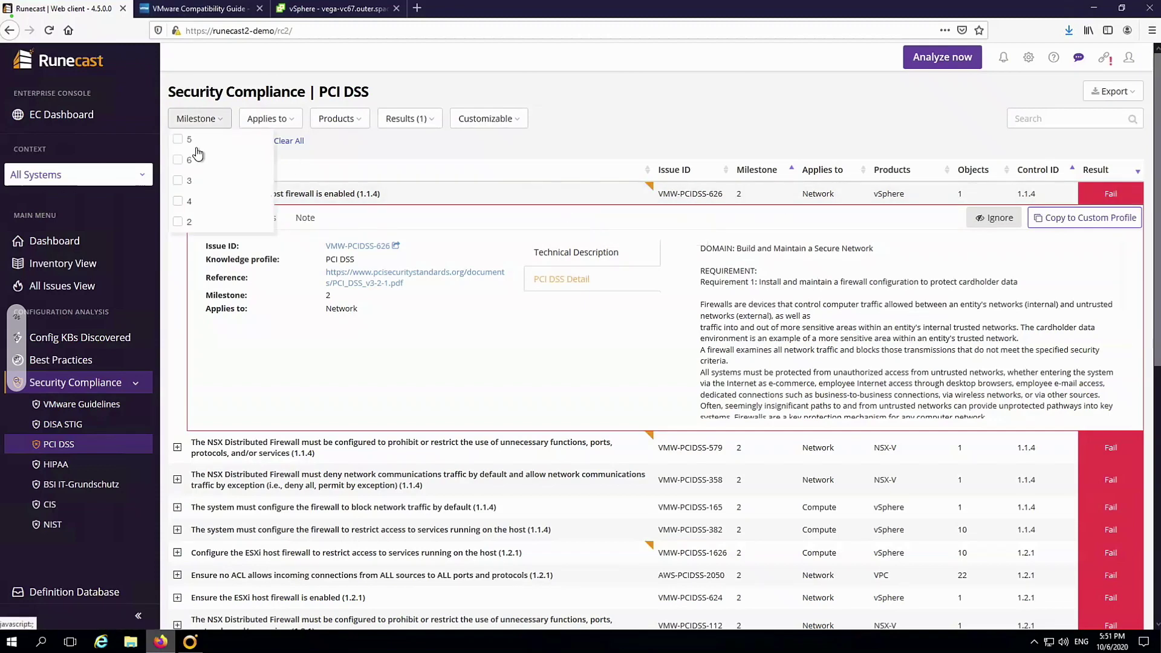
pyautogui.click(178, 222)
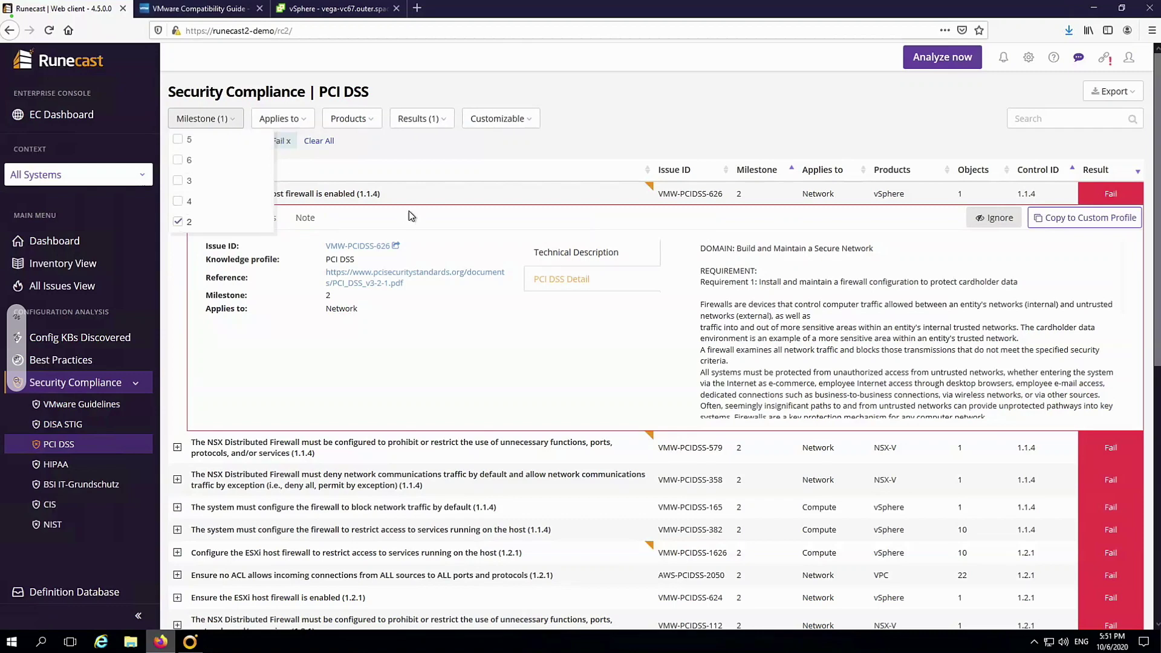
pyautogui.click(702, 113)
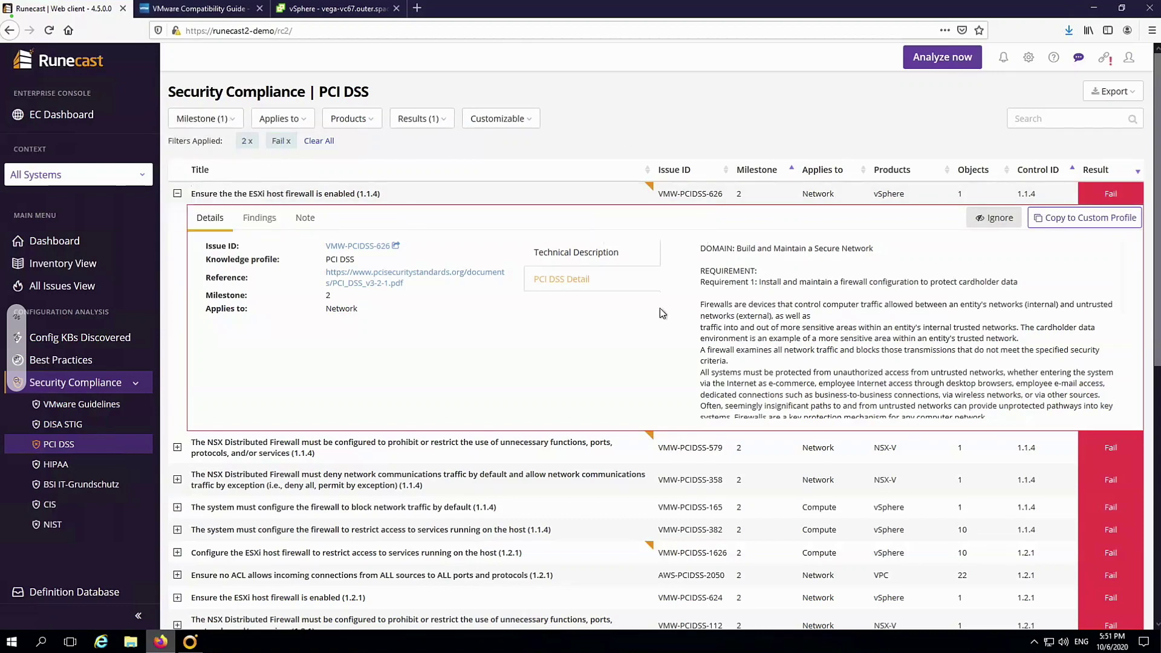
# - Read the PCI DSS Detail of the expanded firewall check through to its testing procedures and guidance
pyautogui.scroll(-8, 660, 307)
pyautogui.scroll(8, 661, 308)
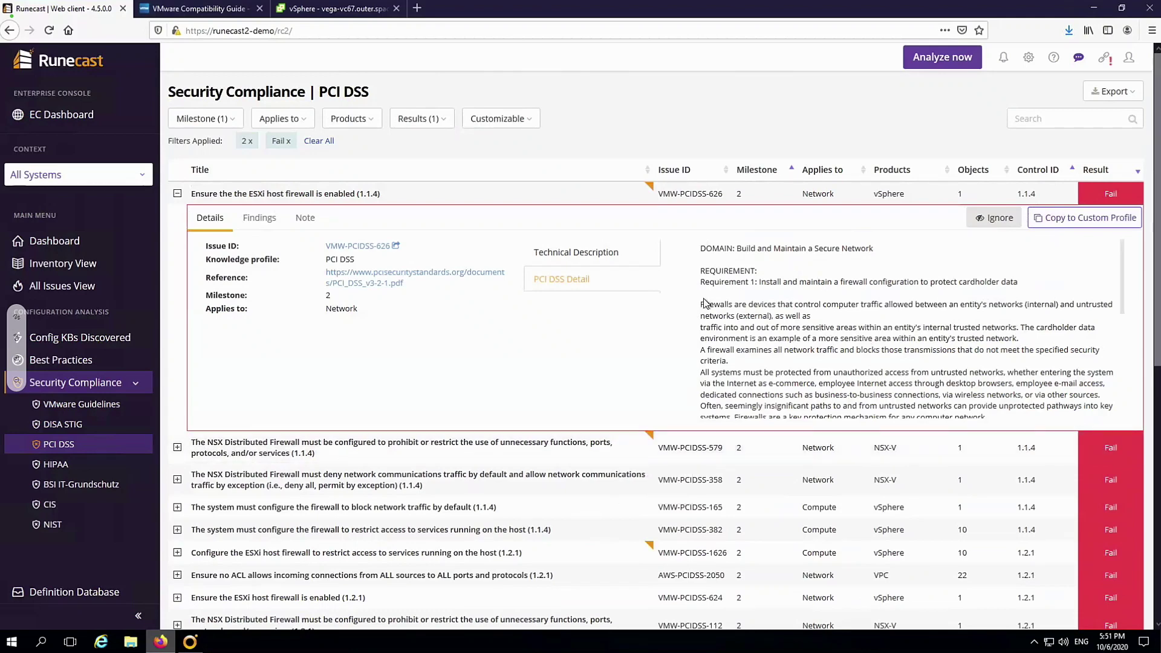
pyautogui.scroll(-2, 835, 306)
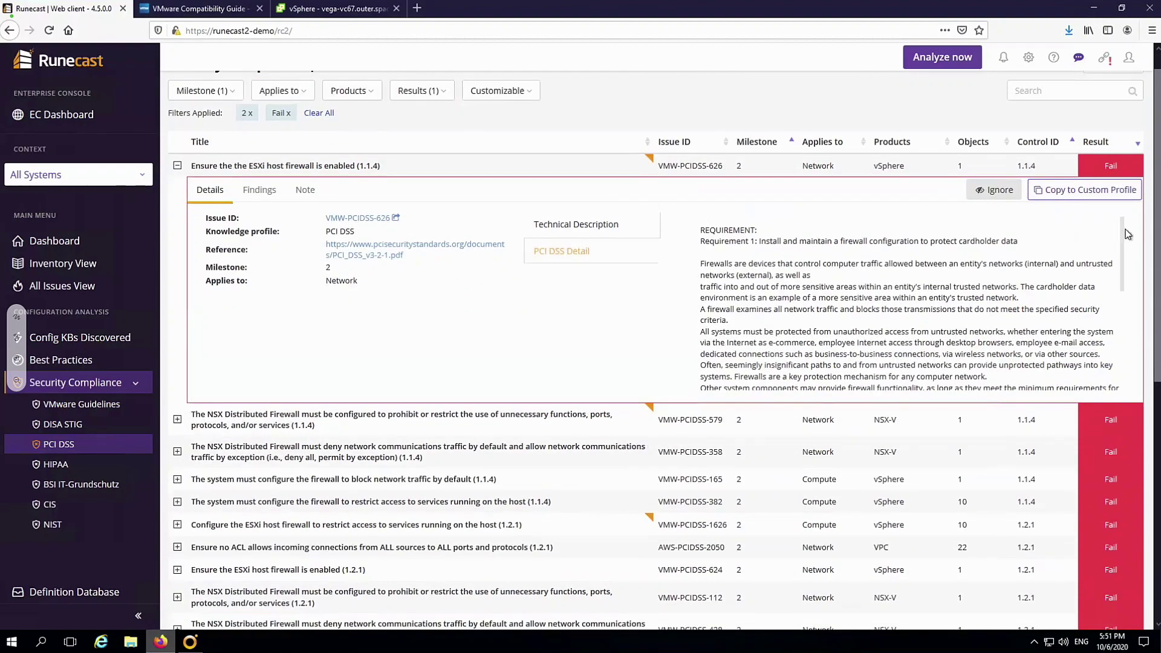
pyautogui.moveTo(1125, 234); pyautogui.dragTo(1142, 394)
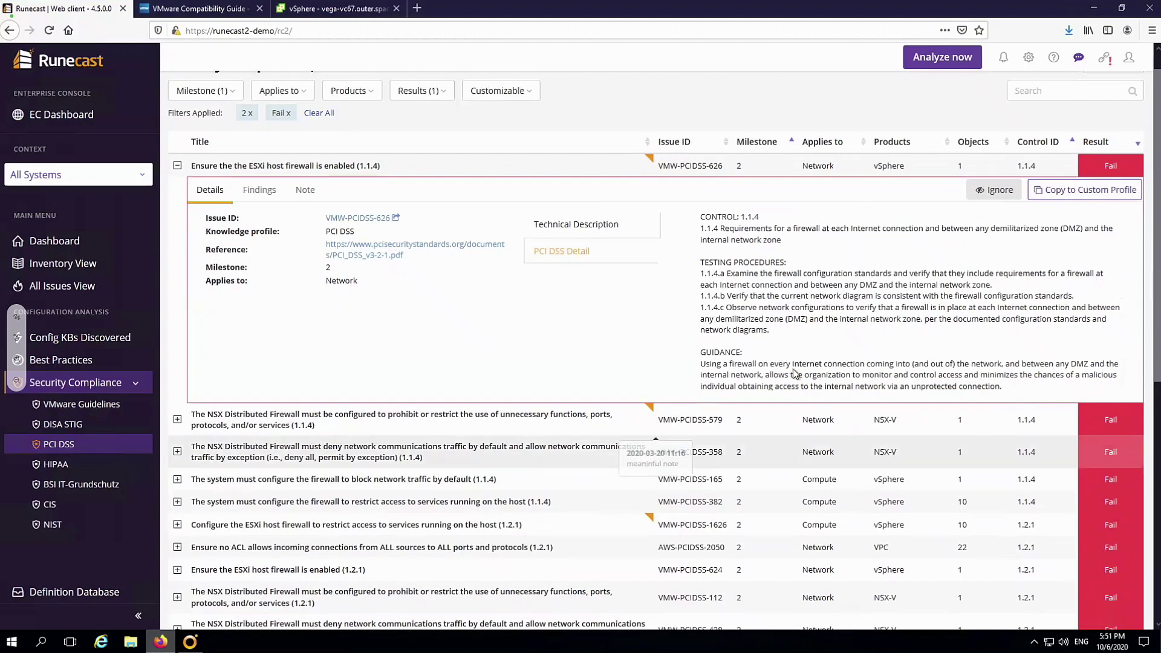
# - Review the firewall check's Technical Description with its esxcli check and fix commands, and open the check's findings
pyautogui.click(590, 227)
pyautogui.click(586, 255)
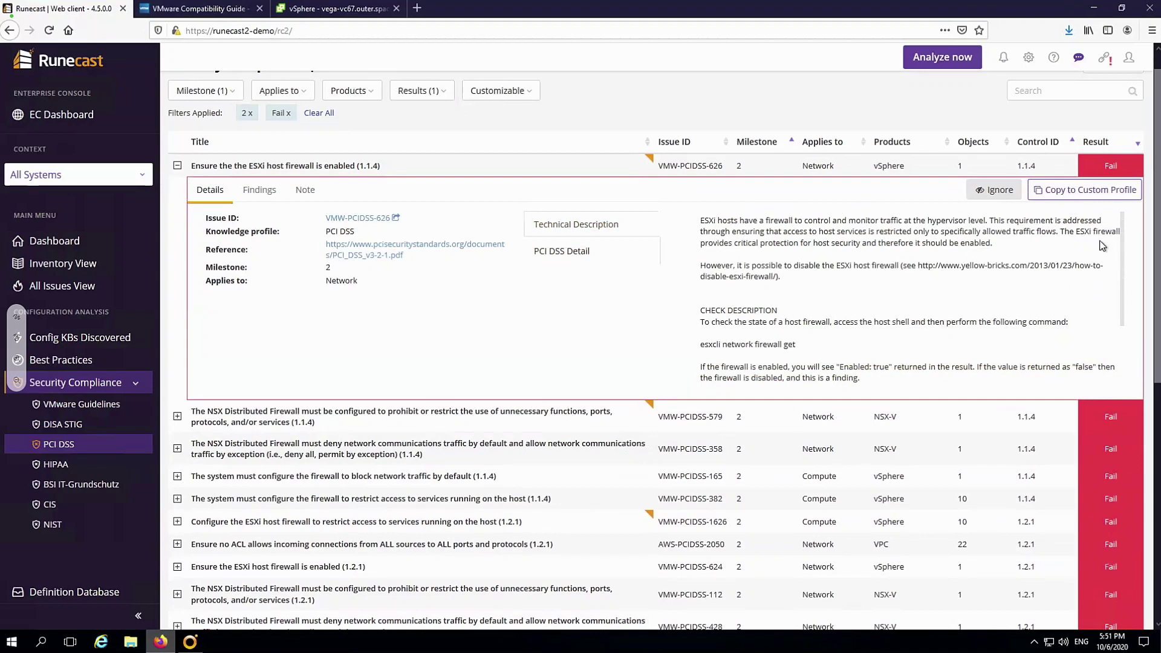
pyautogui.moveTo(1123, 240); pyautogui.dragTo(1126, 275)
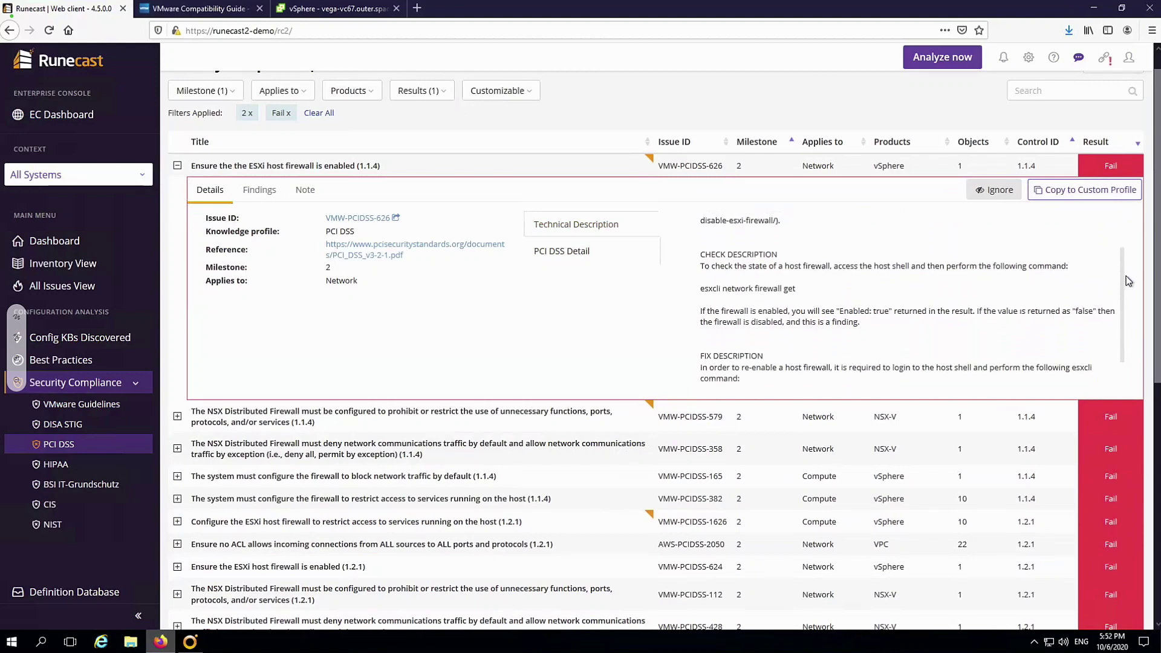
pyautogui.moveTo(1126, 276); pyautogui.dragTo(1127, 325)
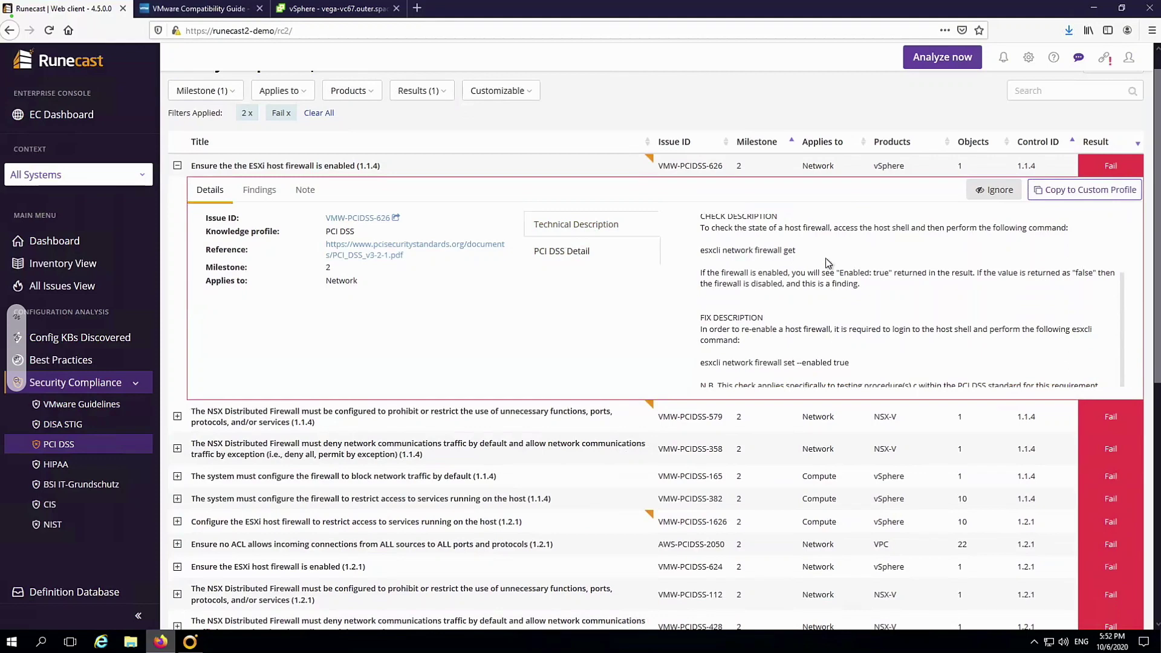
pyautogui.moveTo(796, 251); pyautogui.dragTo(698, 251)
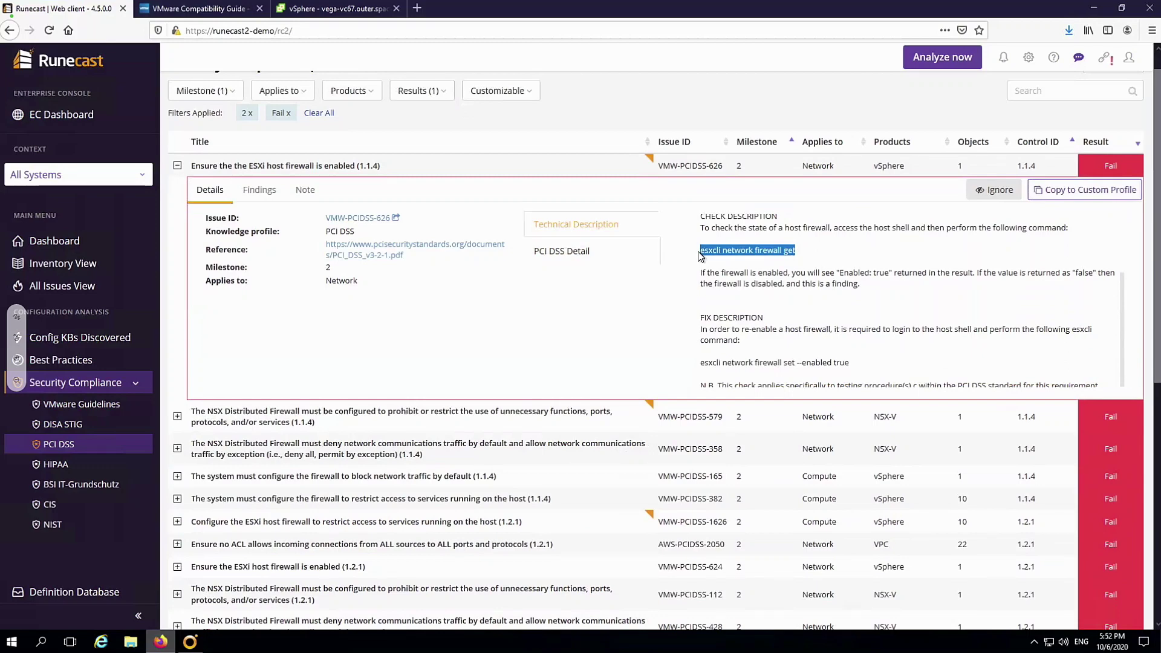
pyautogui.click(864, 362)
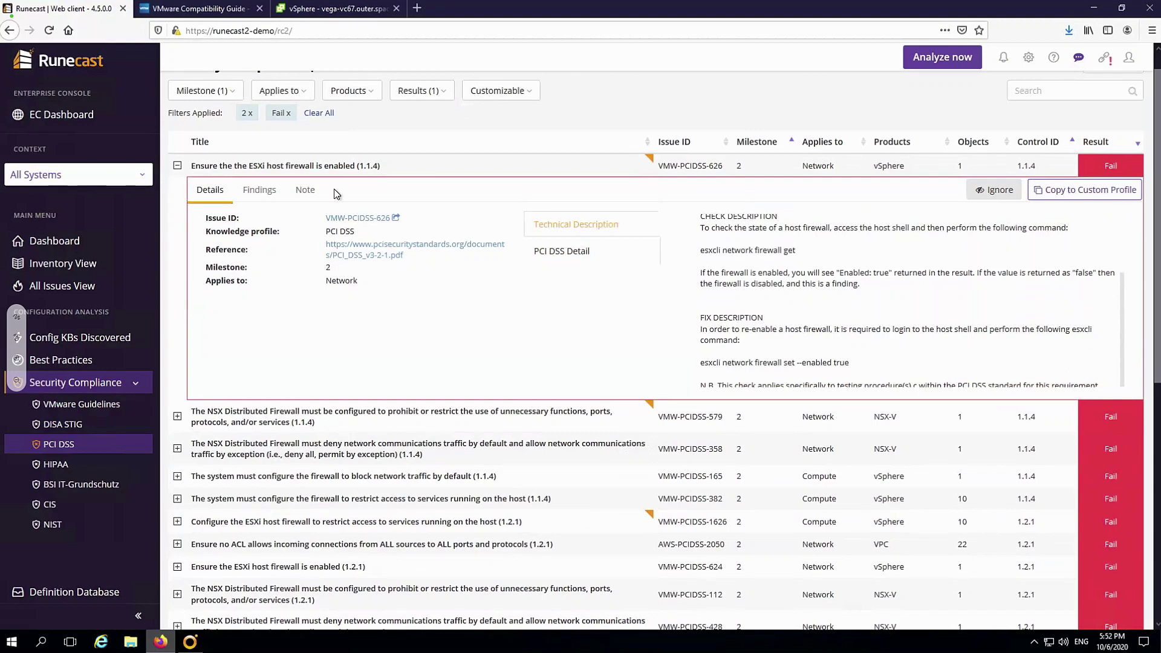
pyautogui.click(261, 191)
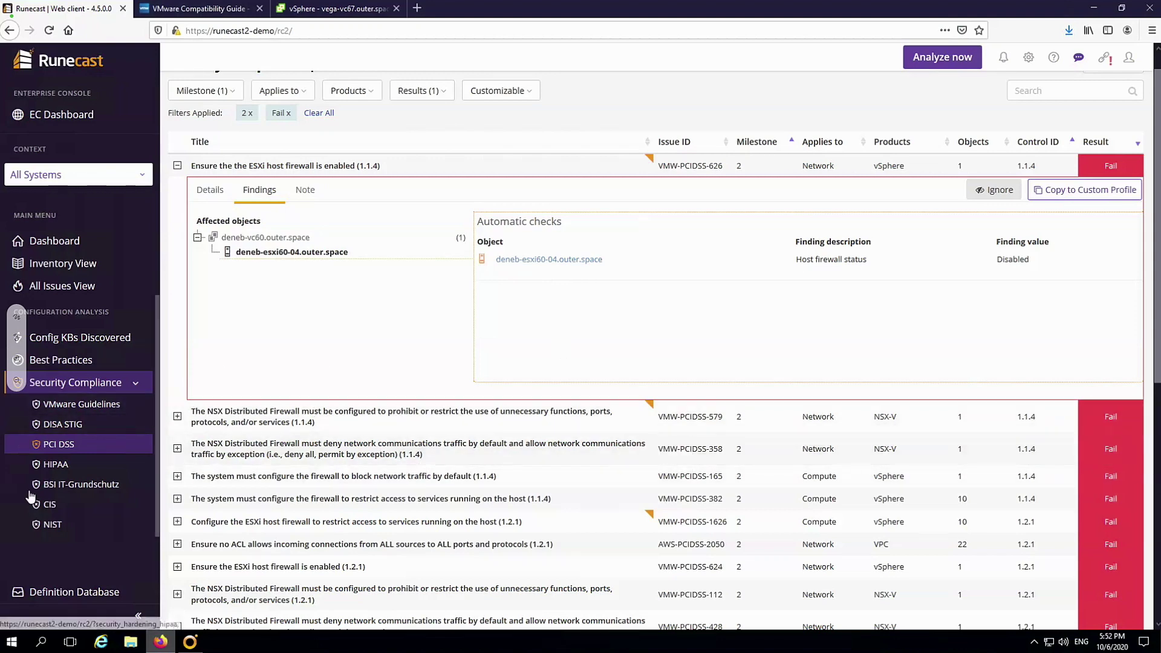
# - View the CIS security compliance list and return to the main dashboard
pyautogui.click(51, 505)
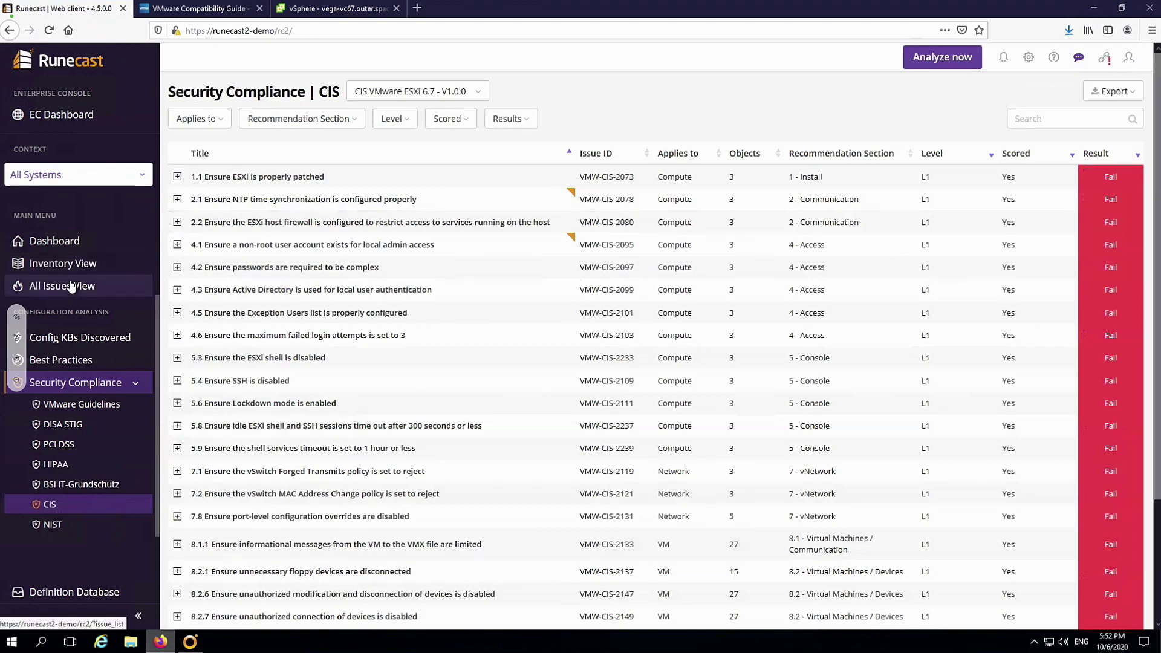
pyautogui.click(62, 240)
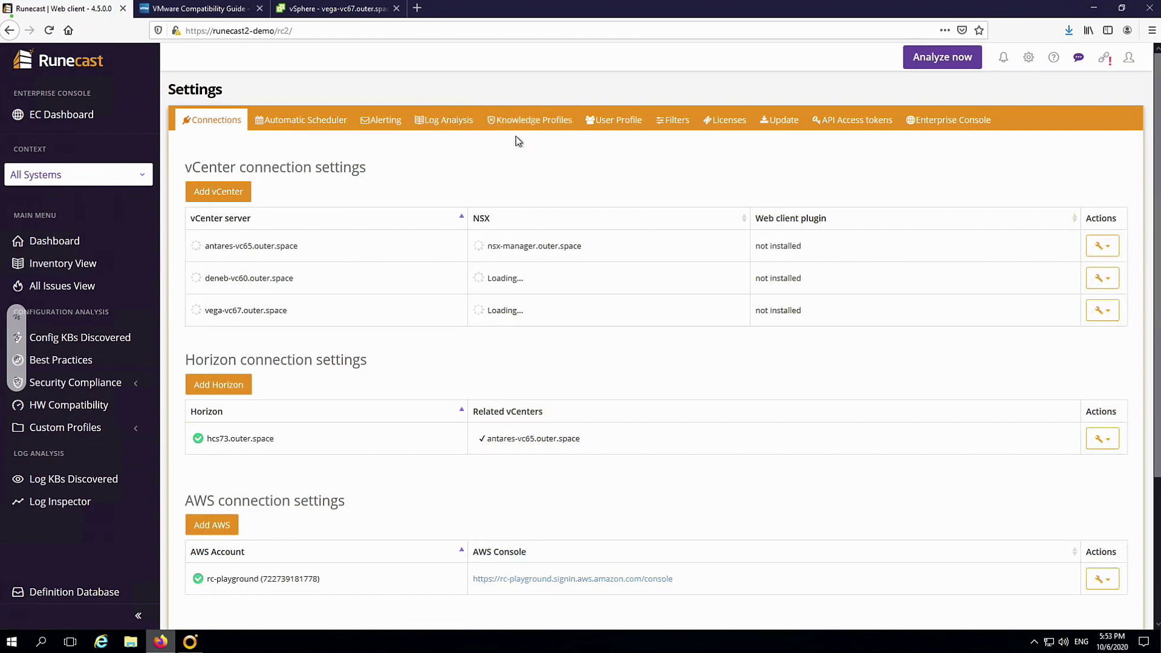
# - Open the security compliance profiles for editing in the Knowledge Profiles settings, and cancel without changing the selection
pyautogui.click(523, 121)
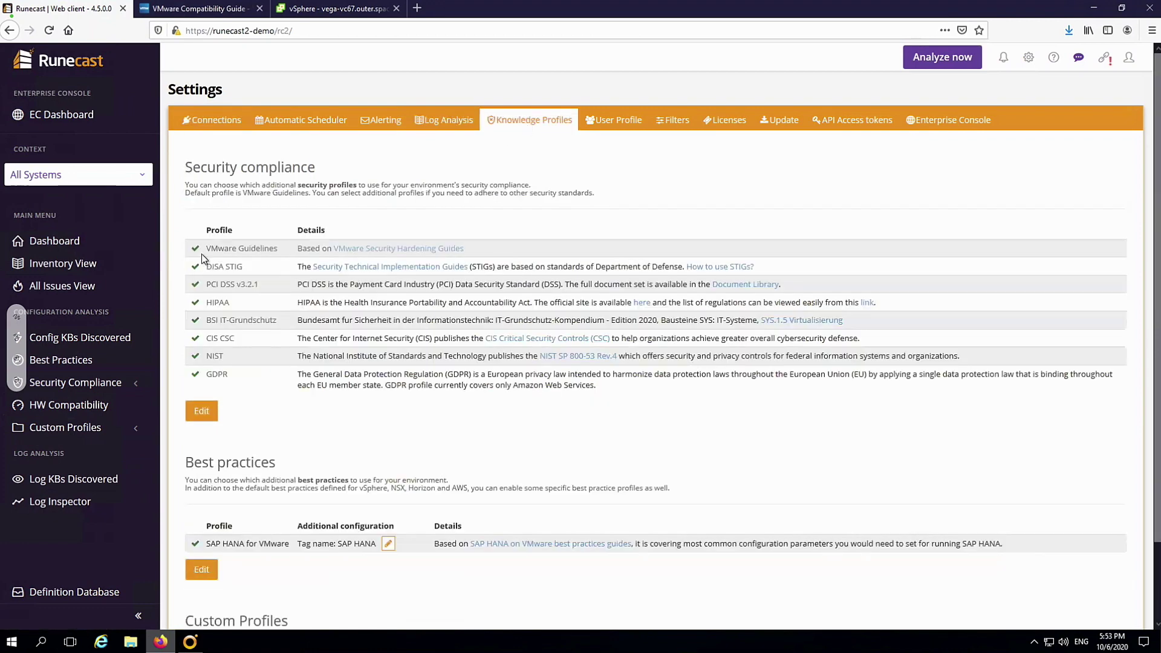
pyautogui.click(200, 415)
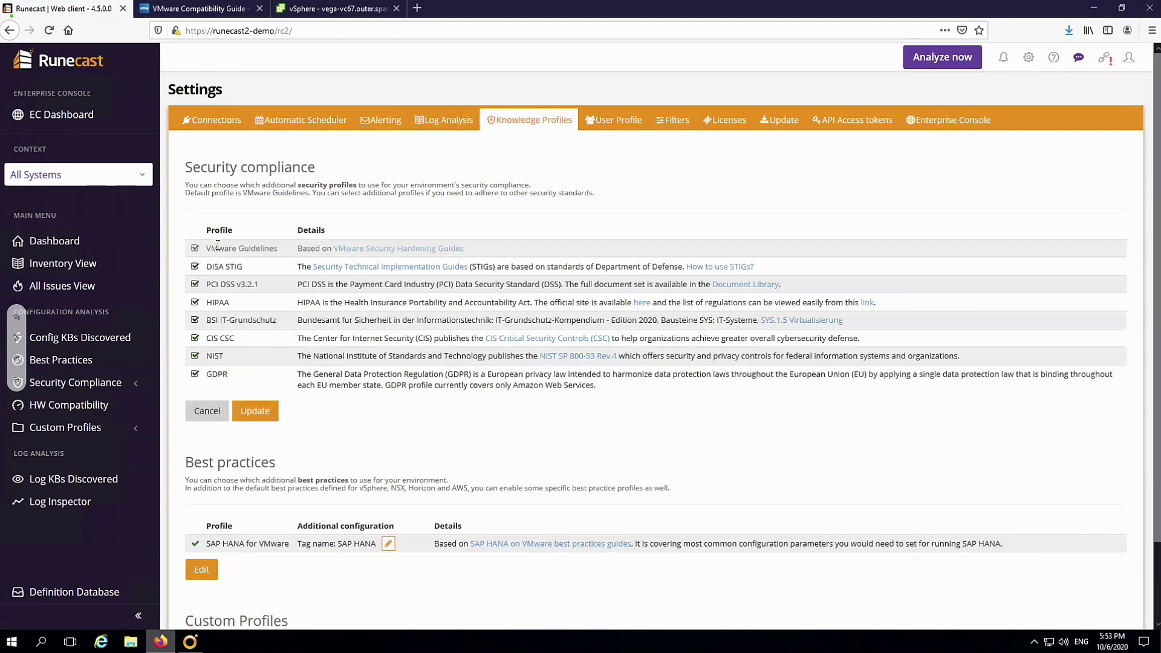
pyautogui.moveTo(212, 251)
pyautogui.click(199, 415)
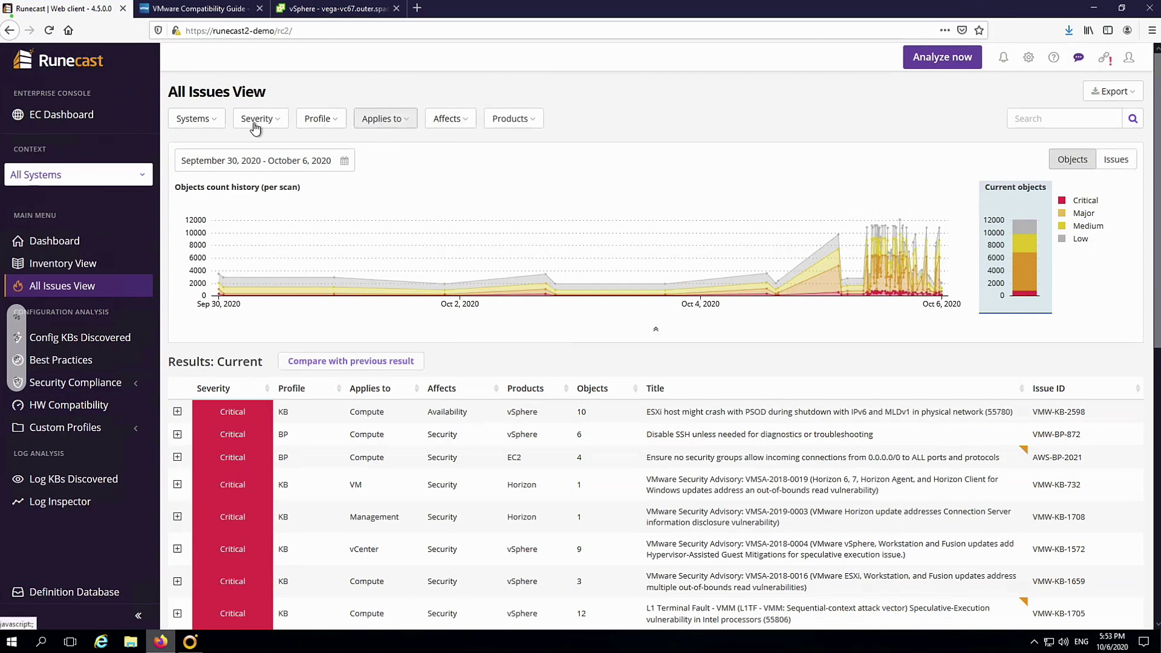
# - Filter All Issues View to the PCIDSS profile and select the Oct 6, 2020 1:24 AM scan in the history chart
pyautogui.click(329, 120)
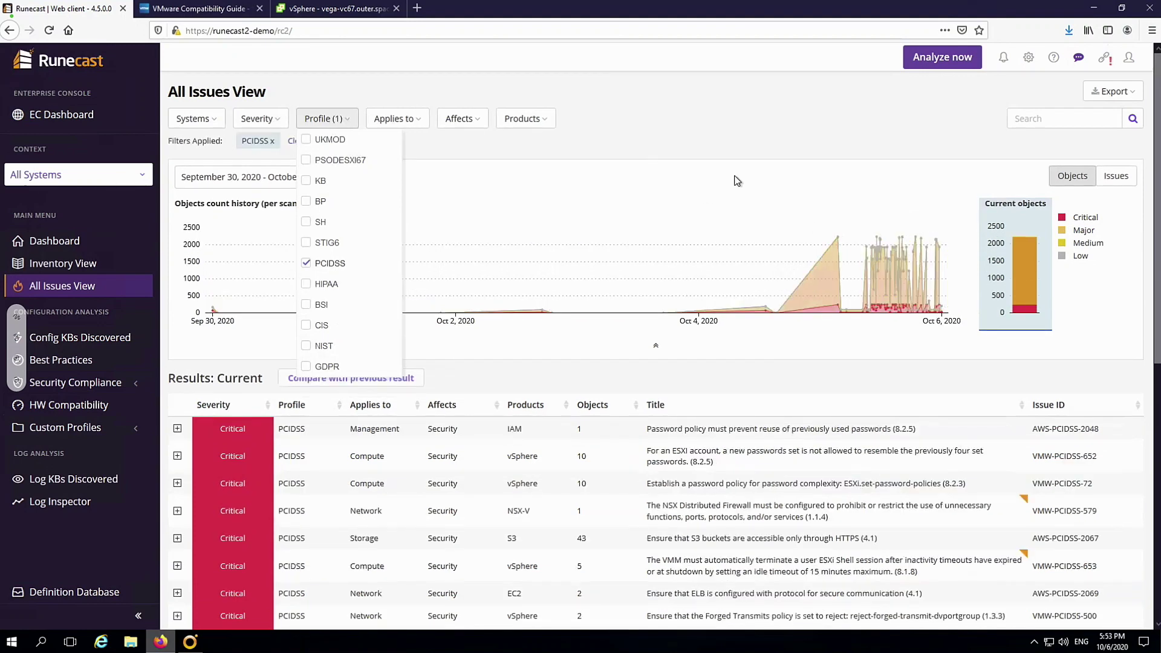
pyautogui.click(386, 262)
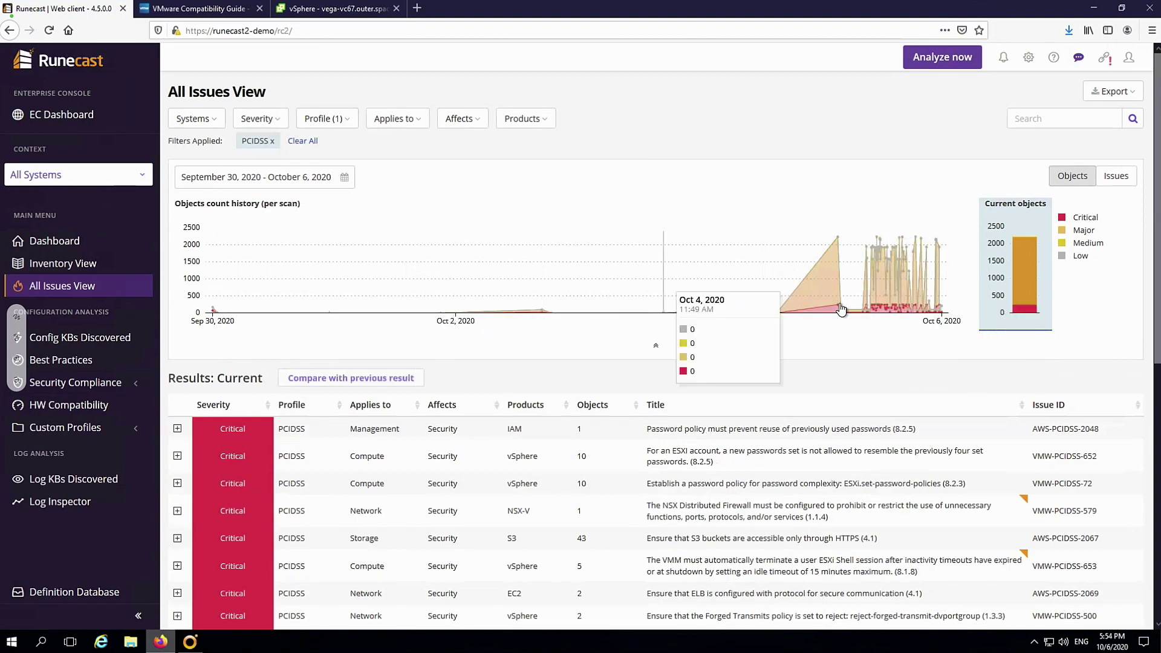
pyautogui.click(842, 244)
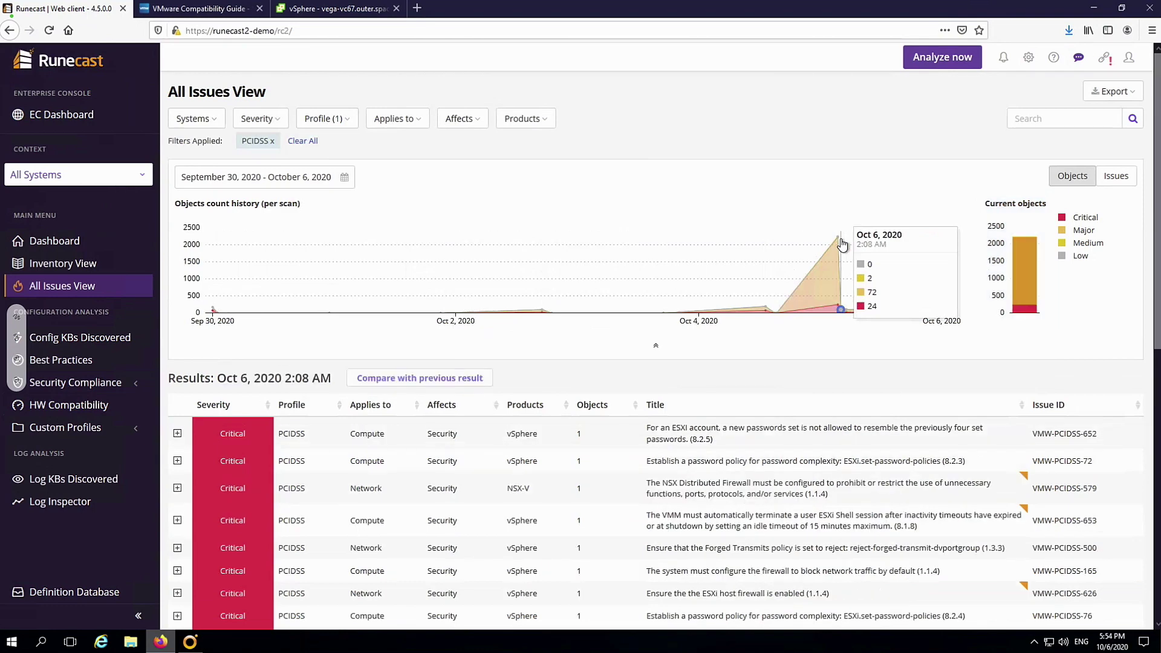
pyautogui.click(839, 243)
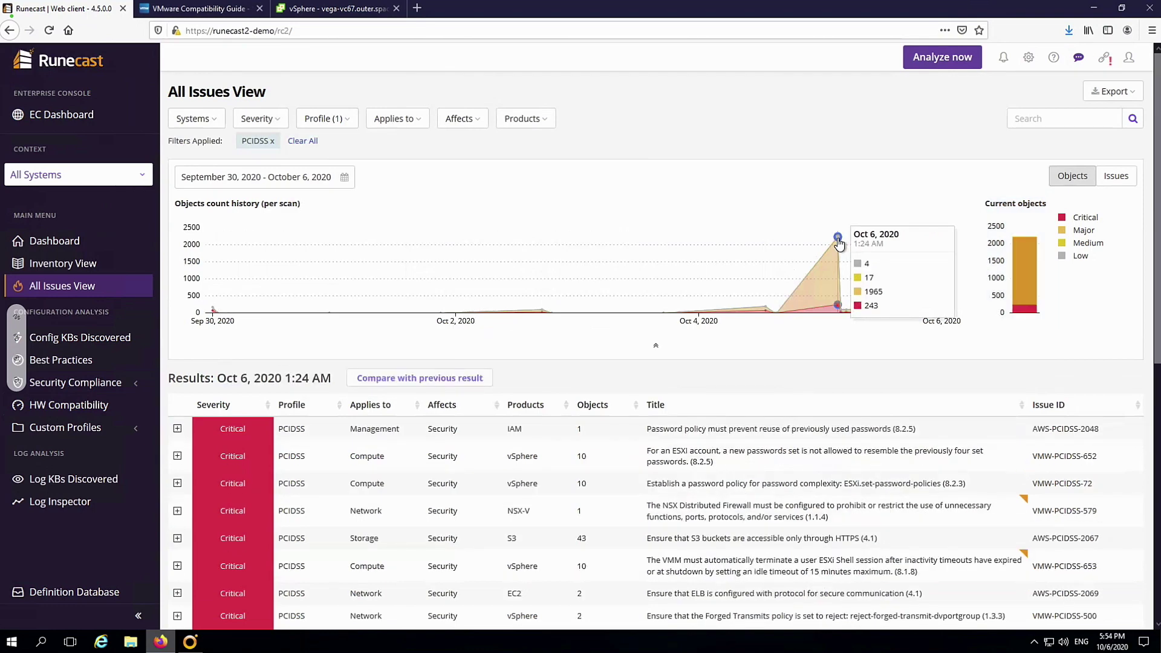
# - Compare the selected scan with the previous result, checking the affected systems for the password complexity and S3 HTTPS issues, and close the comparison
pyautogui.click(441, 380)
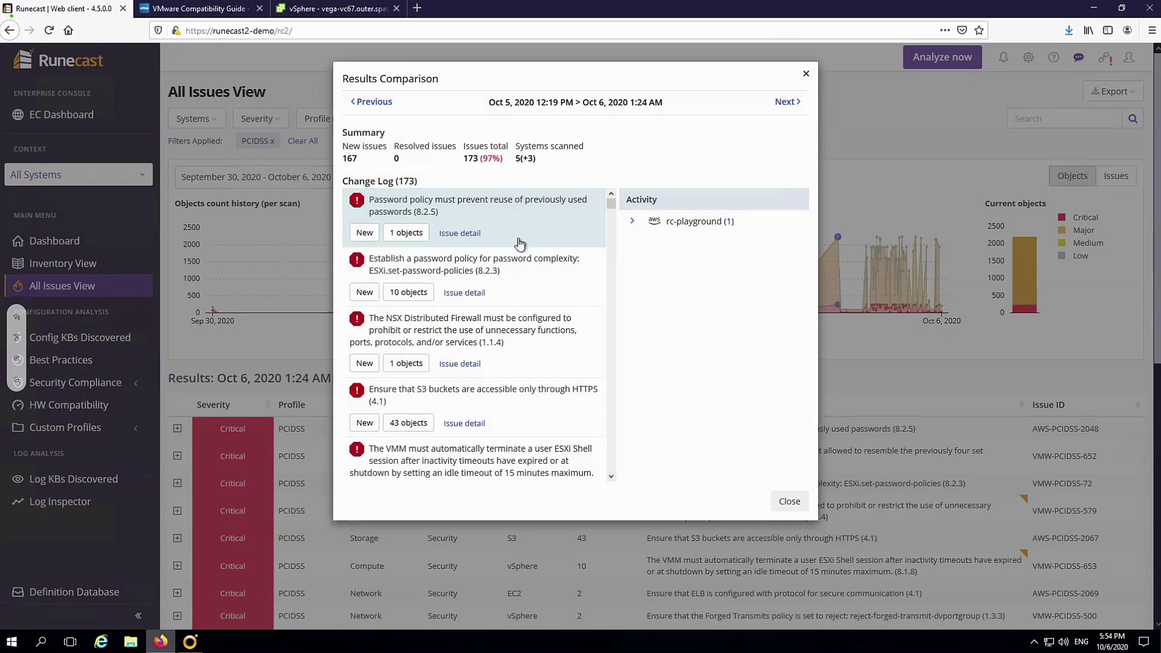
pyautogui.click(530, 290)
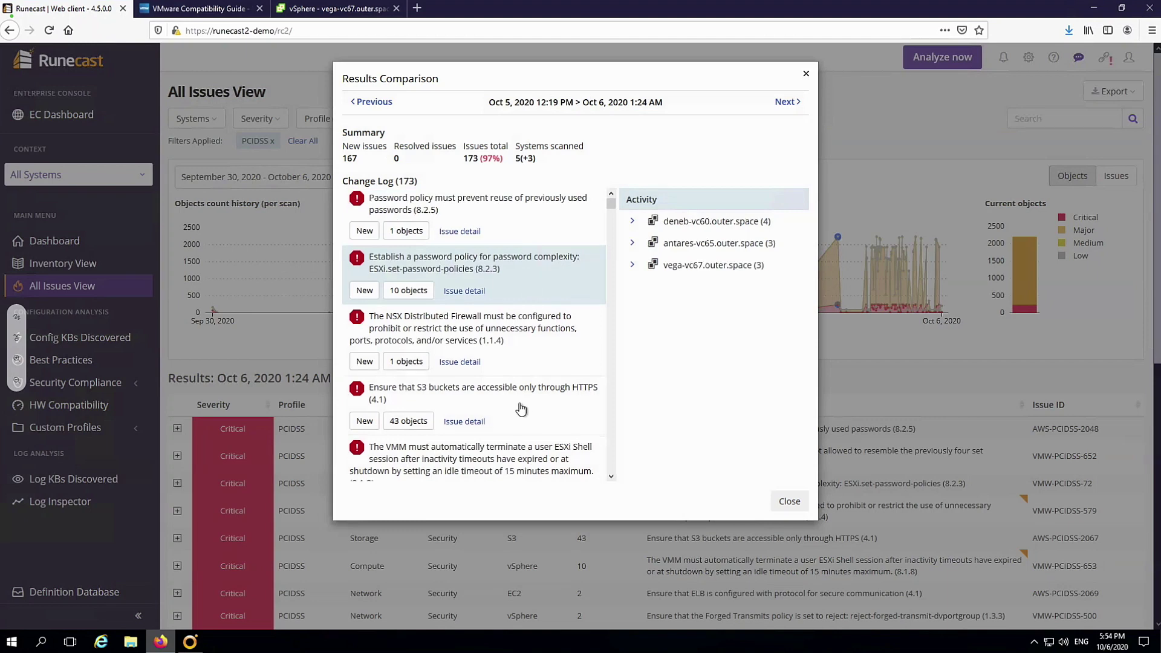
pyautogui.scroll(-1, 519, 405)
pyautogui.click(522, 405)
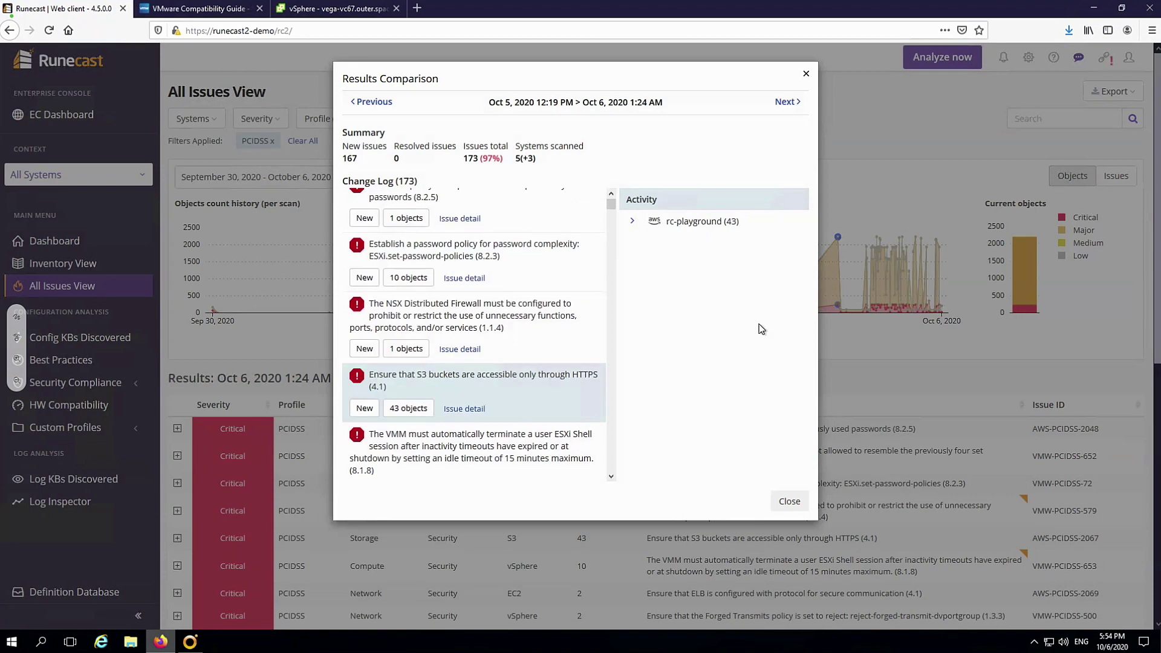
pyautogui.click(807, 74)
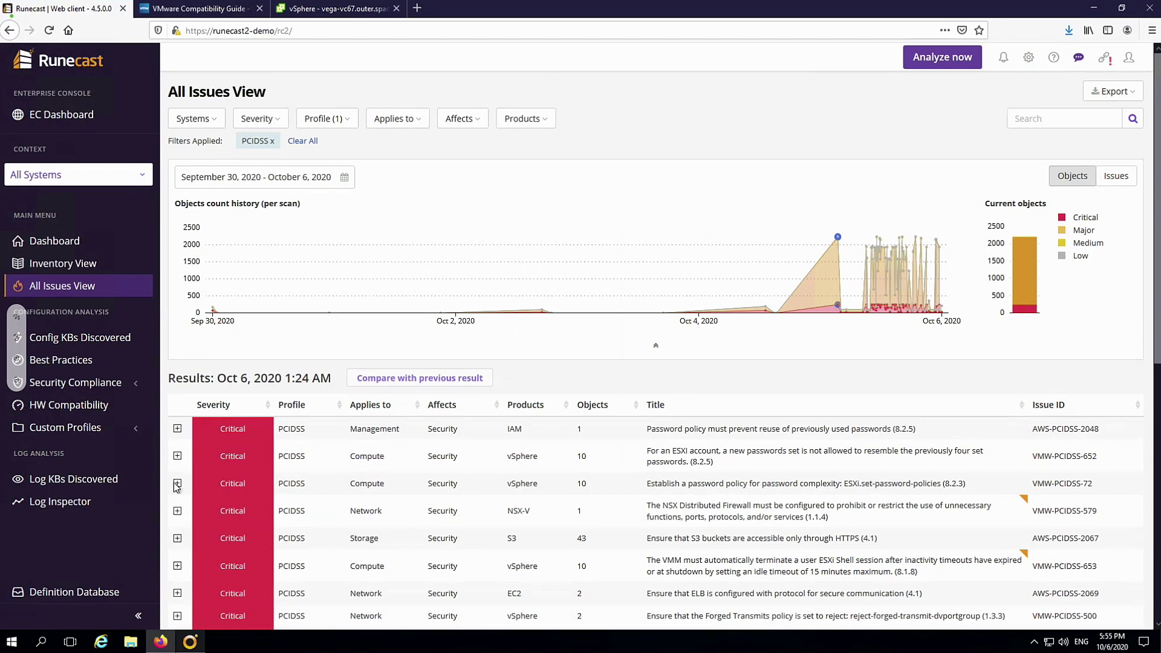
# - Expand Custom Profiles to list the available profiles and their management page
pyautogui.click(138, 431)
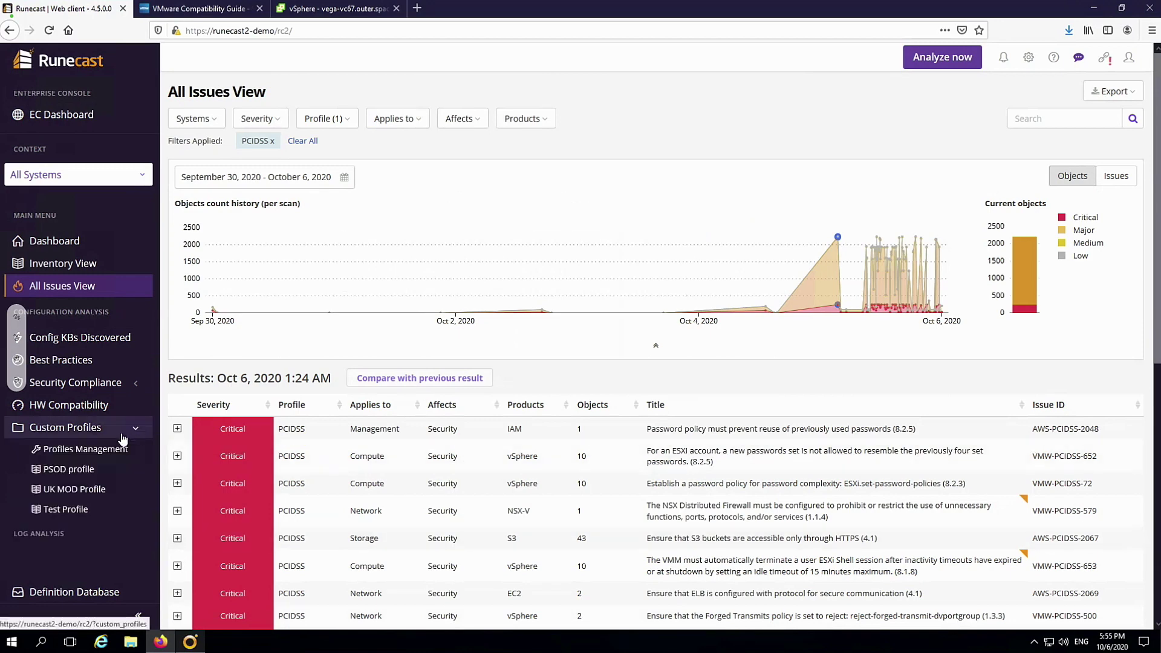